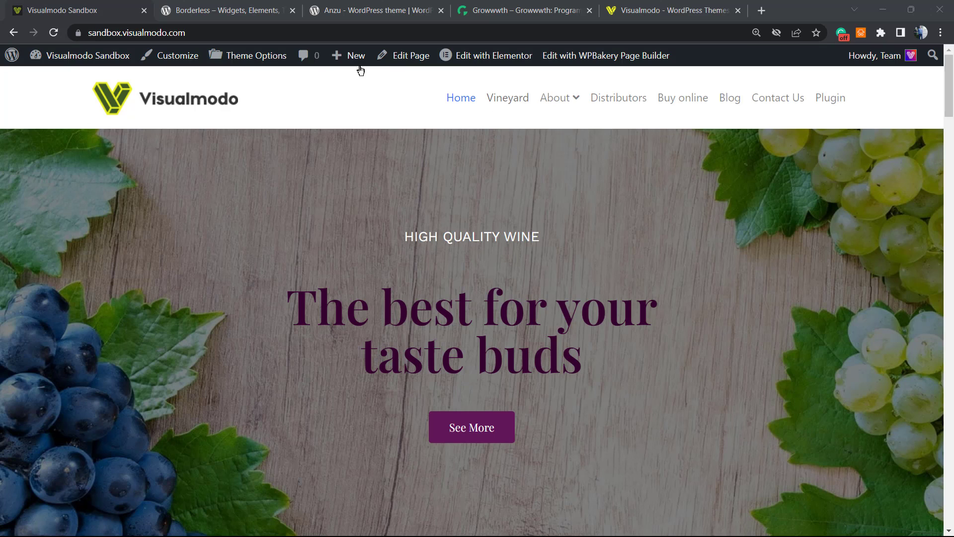
Look over the site's header menu, then open the Home page in the editor
scroll(535, 231, down, 10)
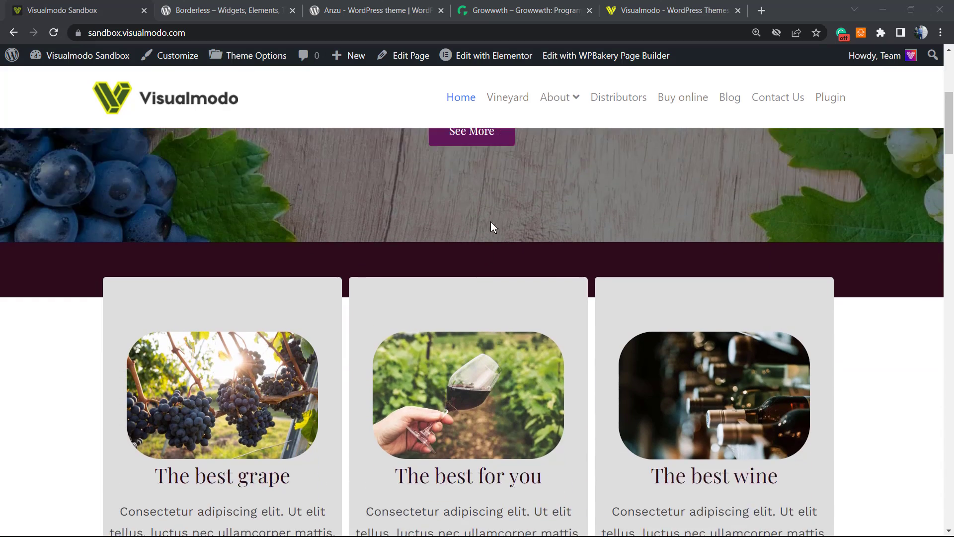
scroll(450, 234, down, 20)
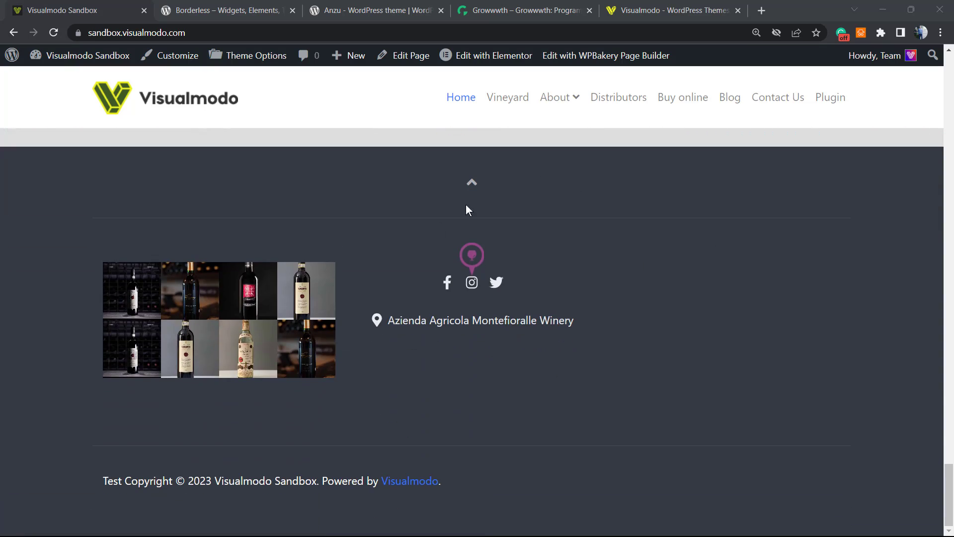
scroll(406, 264, up, 20)
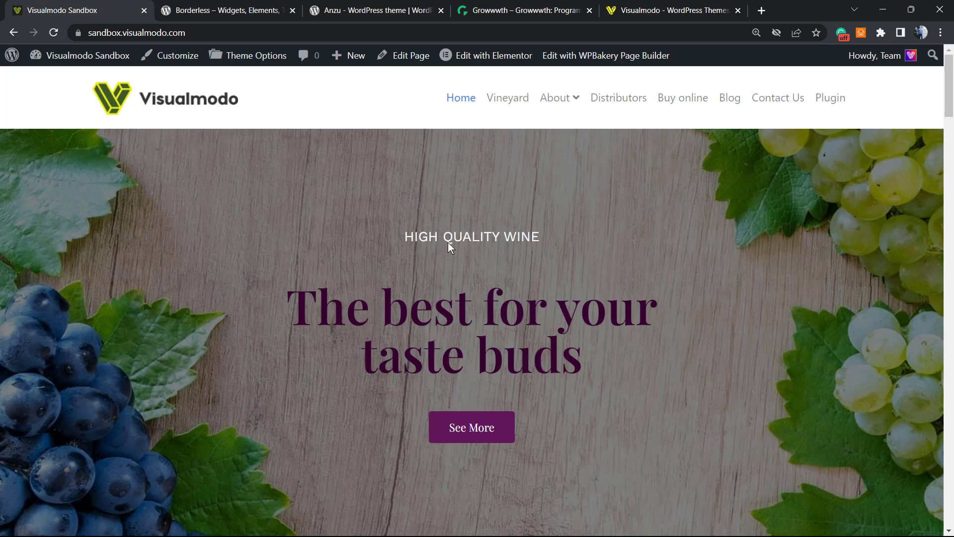
drag(443, 78, 291, 76)
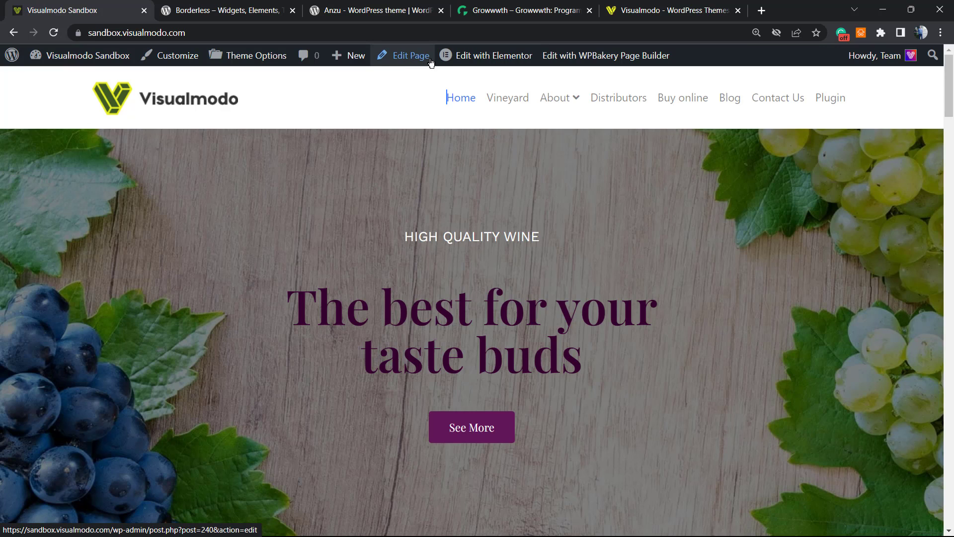
click(412, 60)
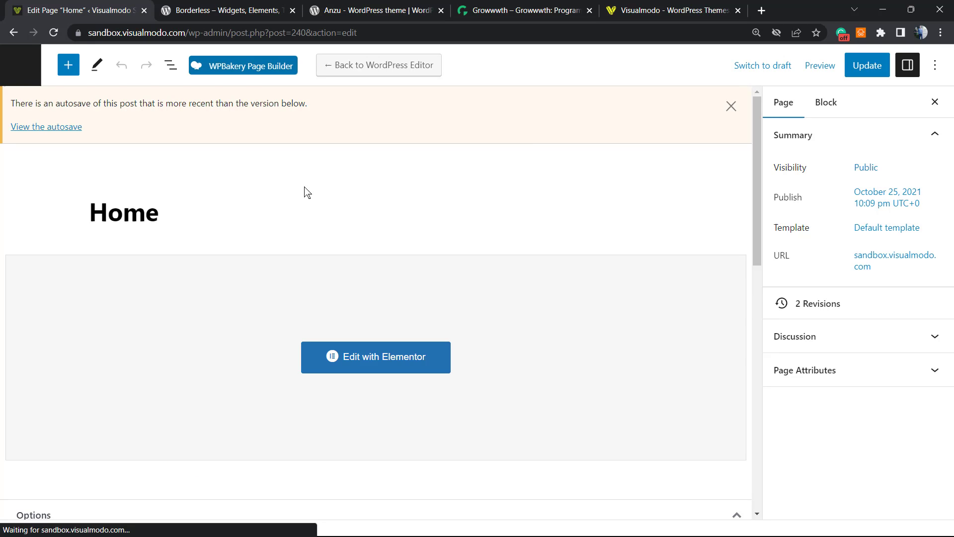
Set the Home page's Layout Manager to Only Footer and update the page
scroll(315, 185, down, 3)
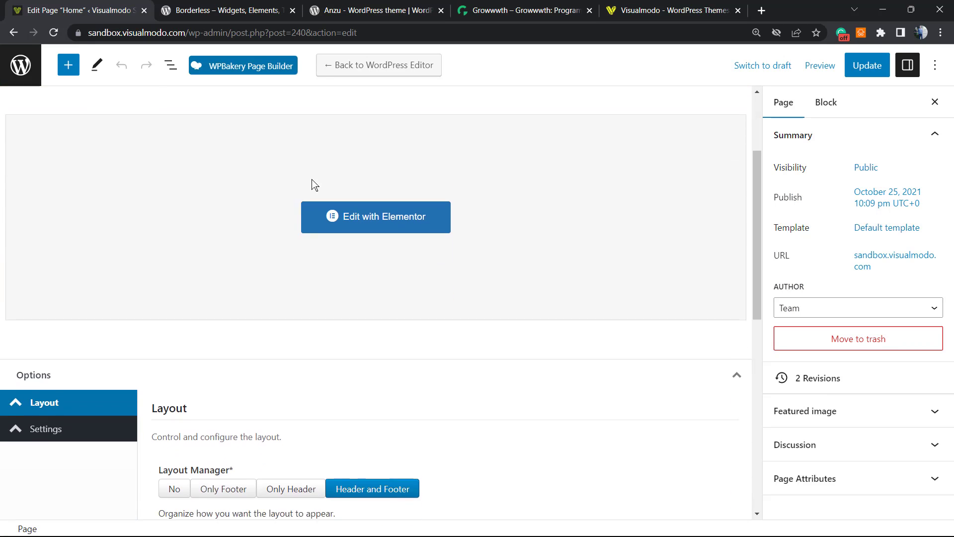
scroll(315, 185, down, 3)
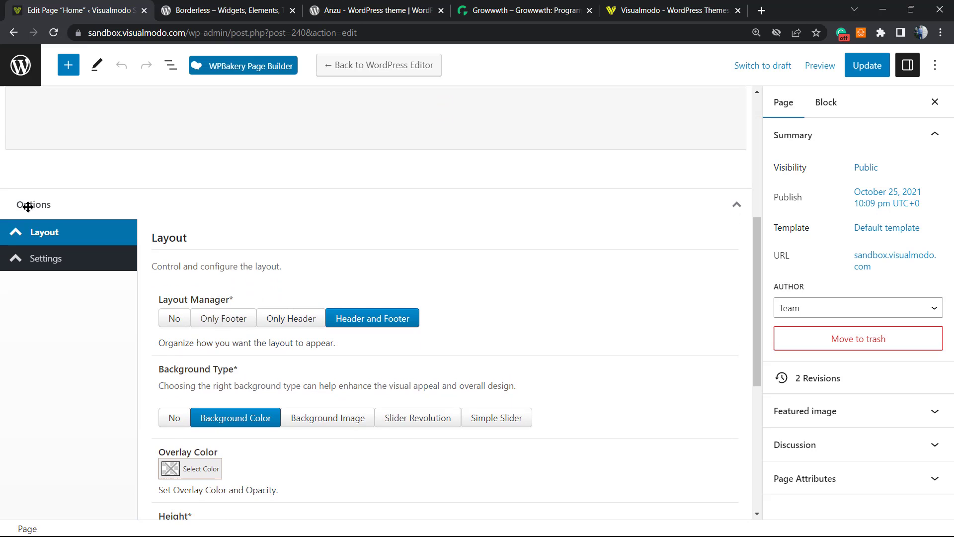
scroll(160, 210, down, 1)
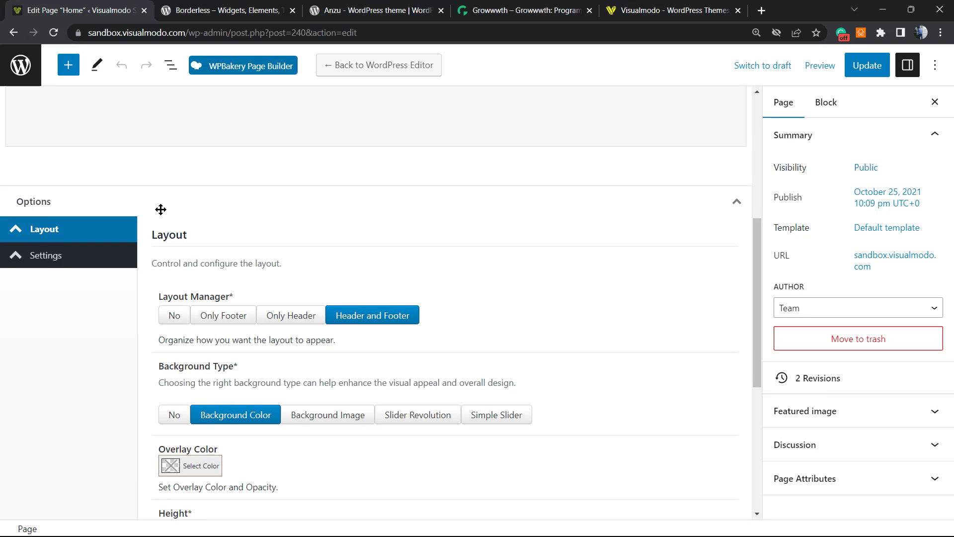
scroll(162, 209, down, 4)
scroll(172, 224, up, 3)
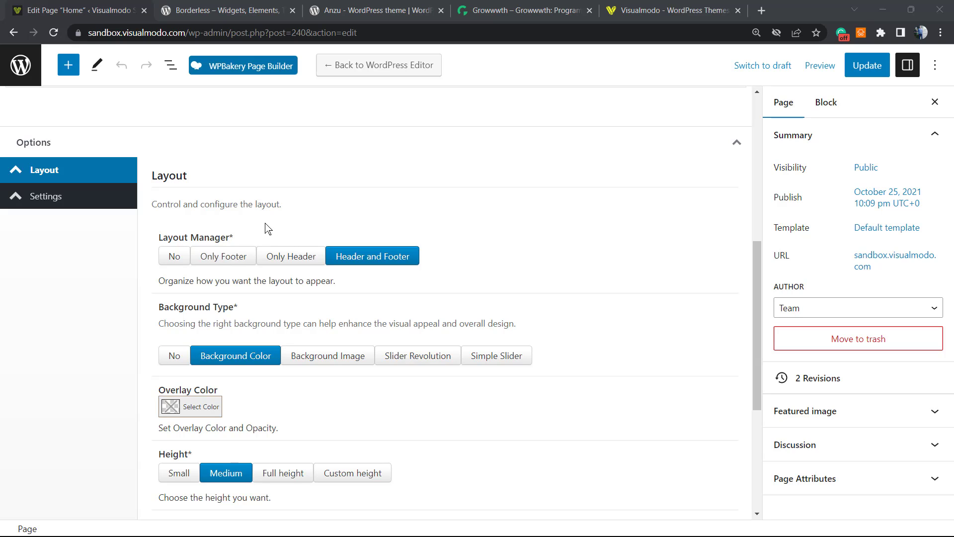
triple_click(169, 238)
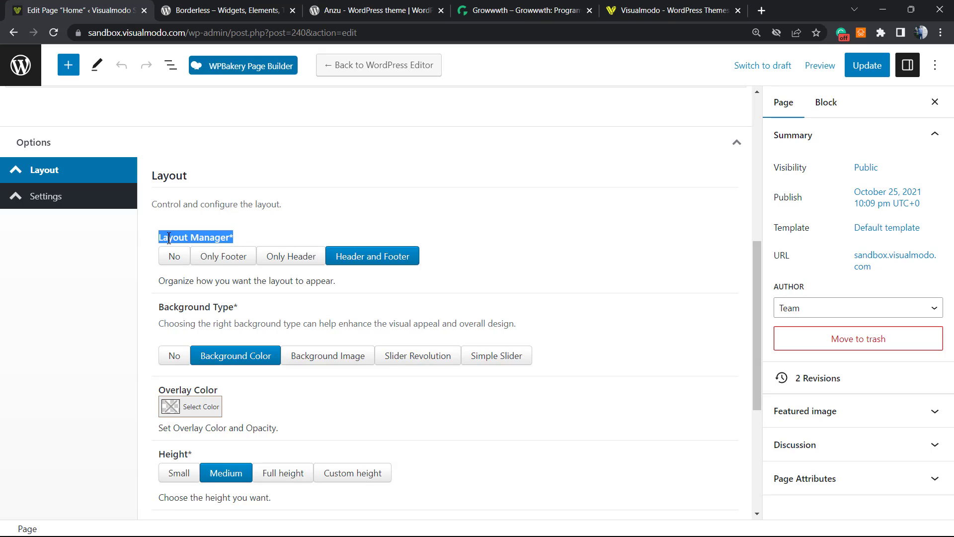
click(242, 262)
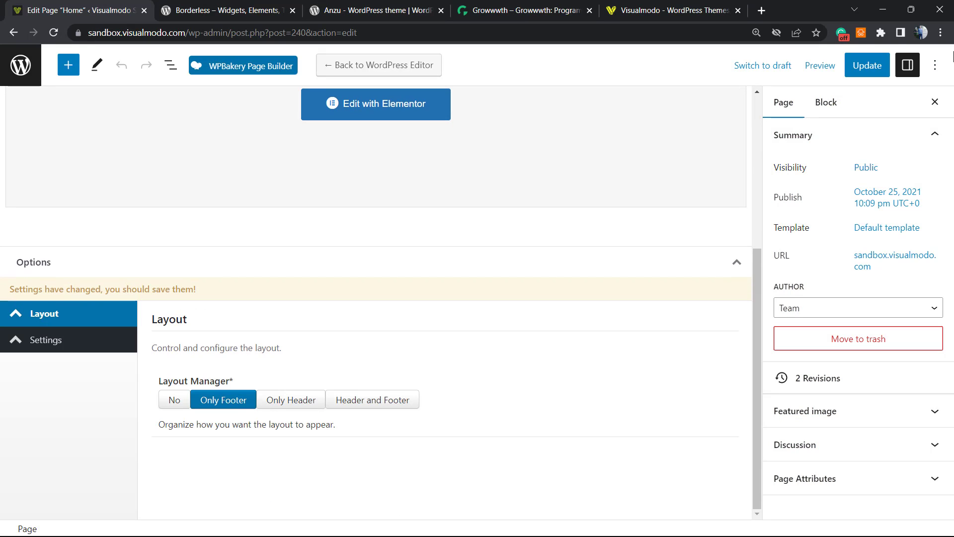
click(867, 65)
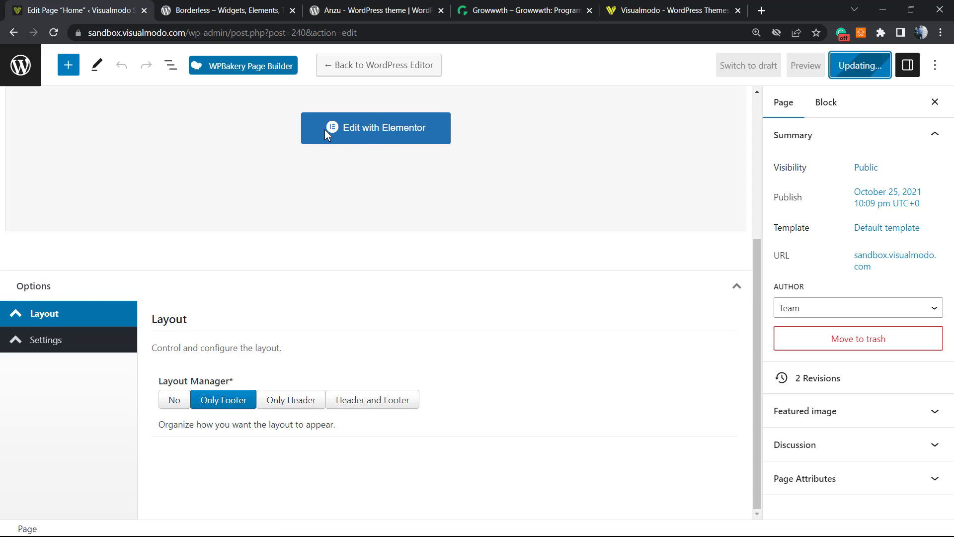
Open the updated Home page's live view in a new browser tab
scroll(321, 194, up, 3)
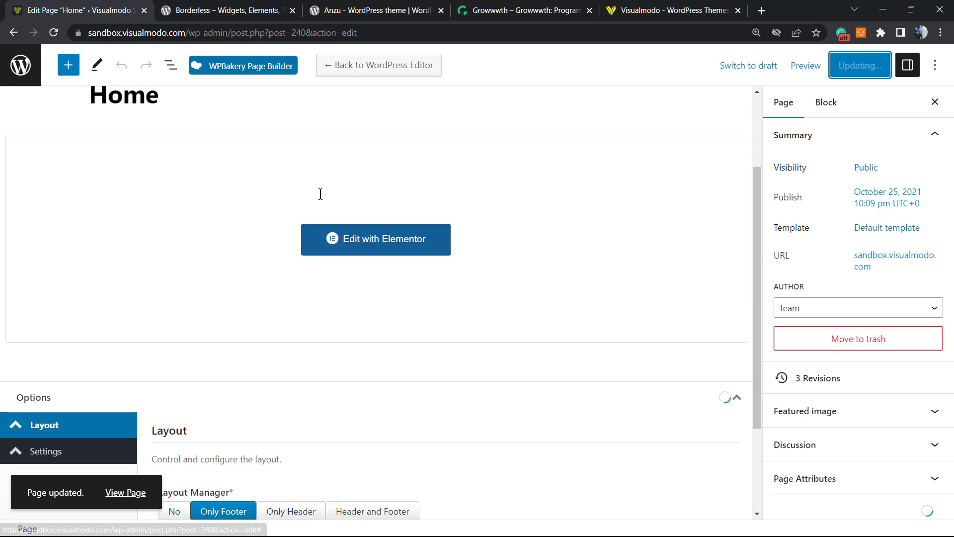
right_click(111, 492)
click(185, 391)
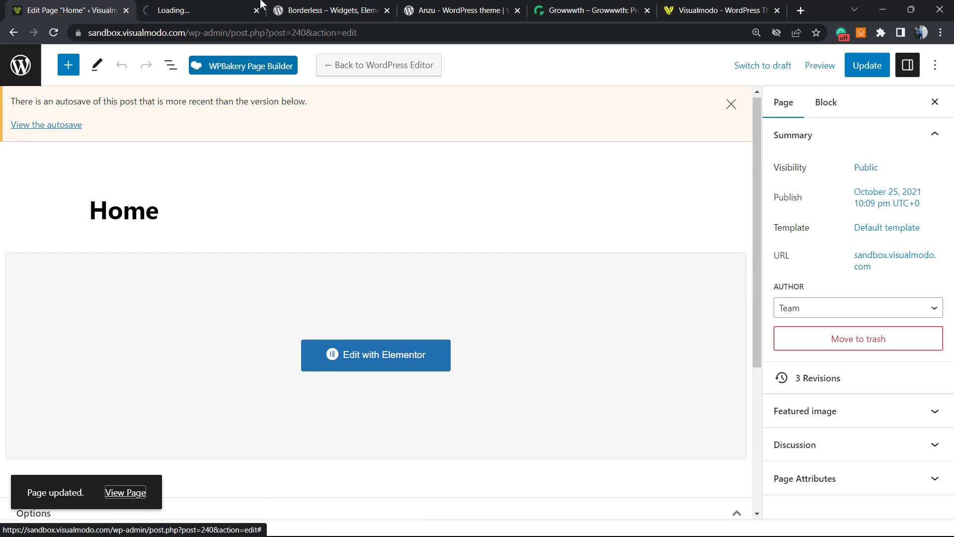
Scroll the live home page to confirm the header is gone and only the footer remains
click(233, 10)
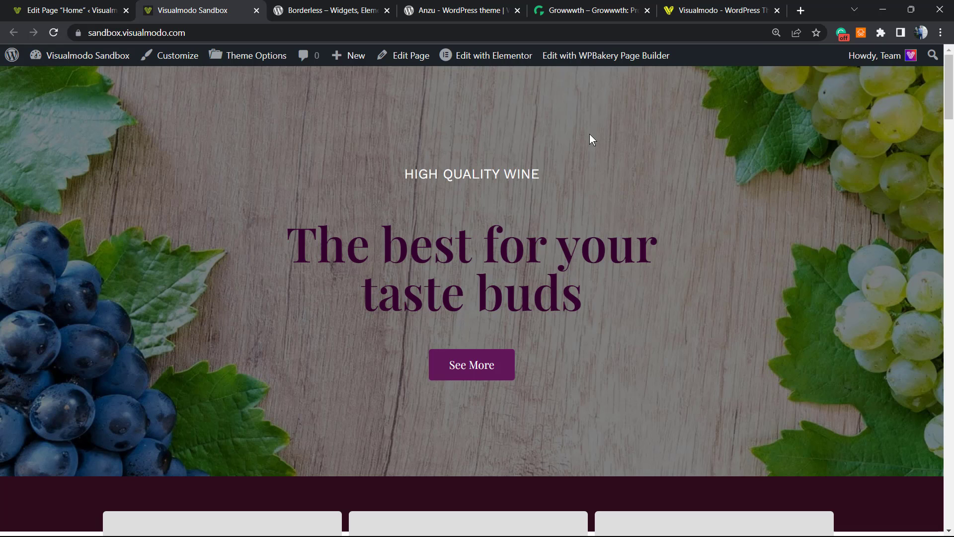
scroll(590, 135, down, 20)
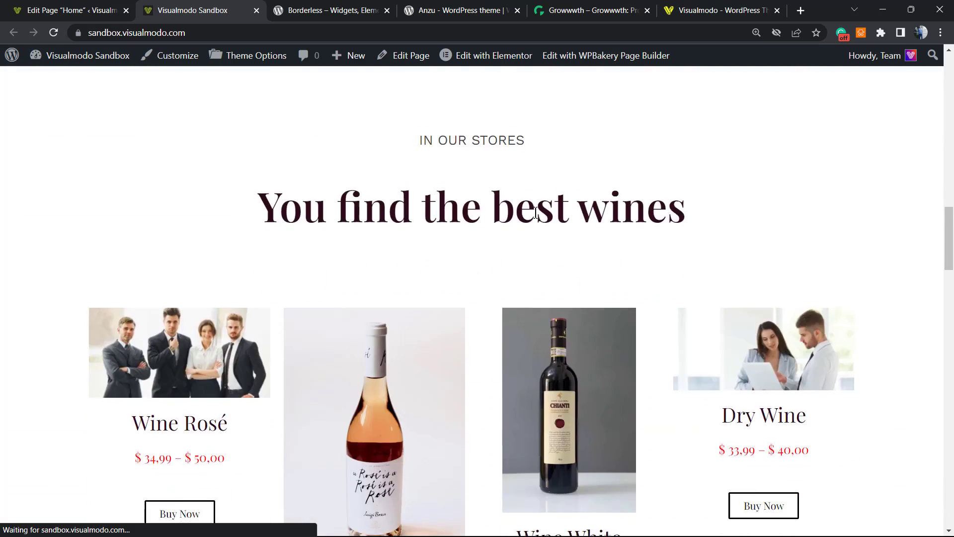
scroll(536, 212, down, 15)
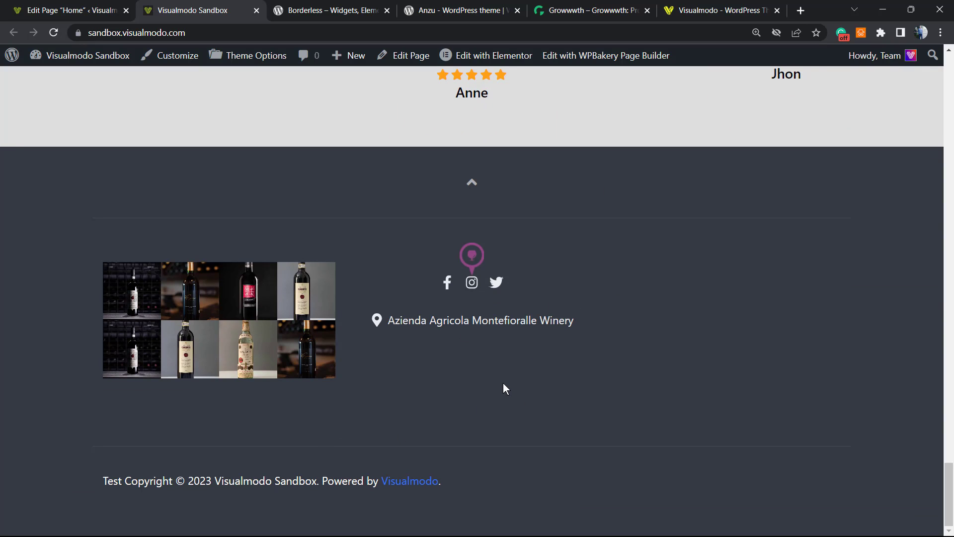
scroll(501, 383, up, 1)
scroll(449, 305, down, 1)
Set the Home page's Layout Manager to No and update the page
click(90, 7)
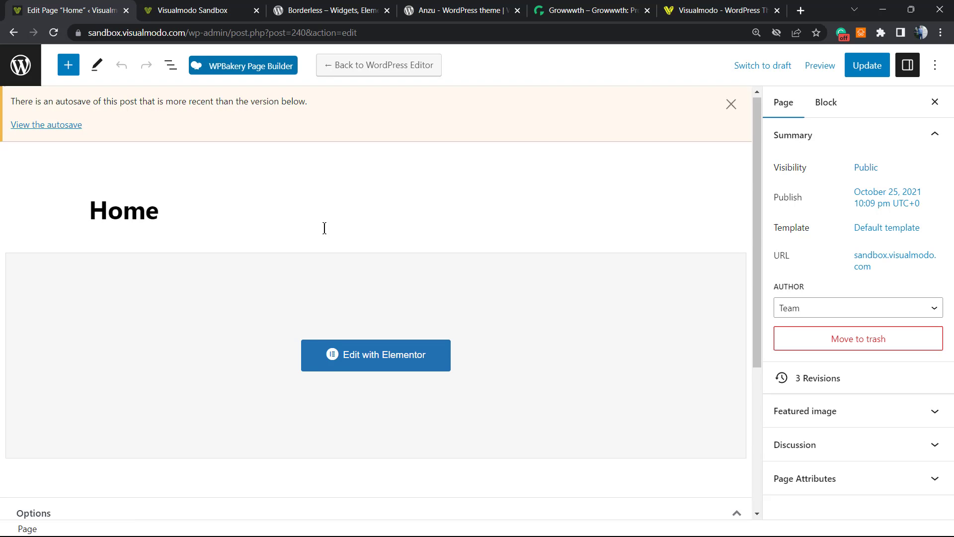
scroll(271, 281, down, 5)
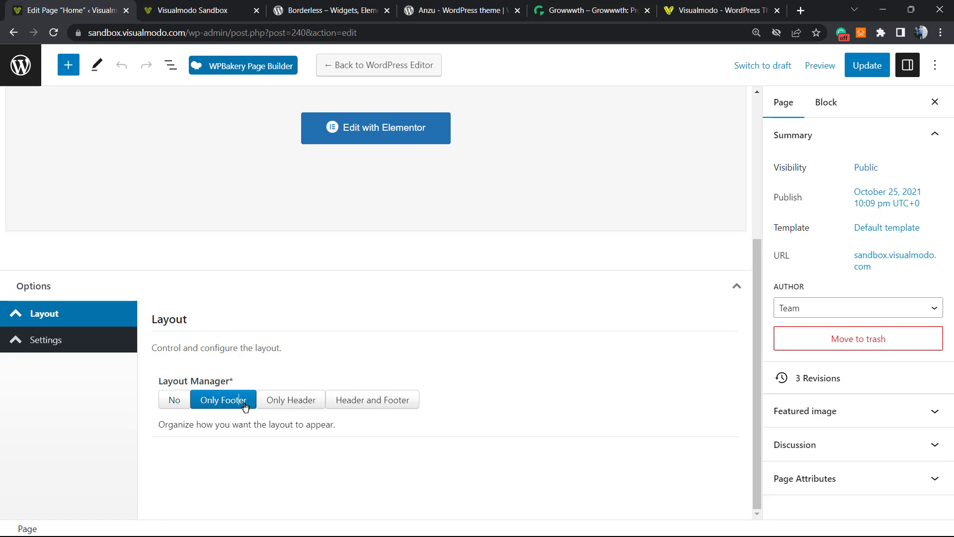
click(169, 406)
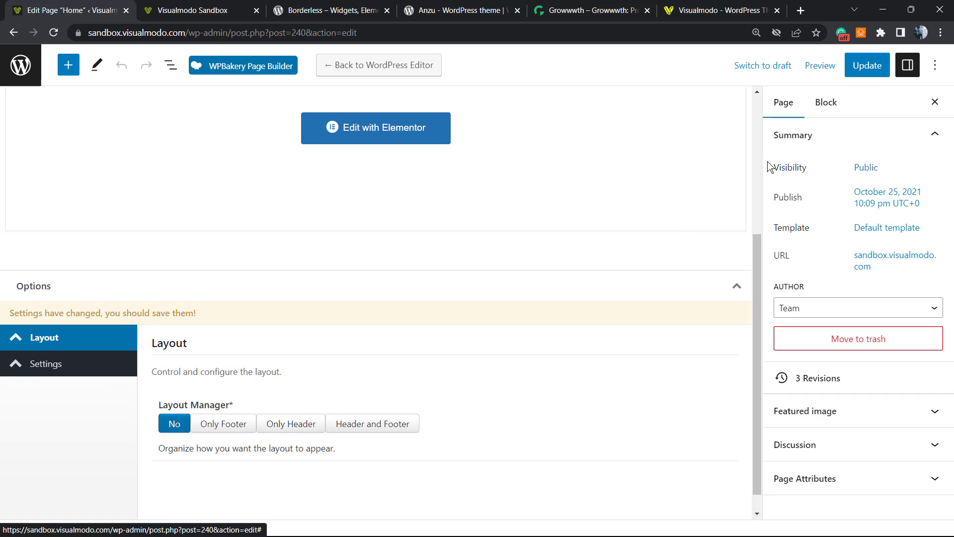
click(867, 65)
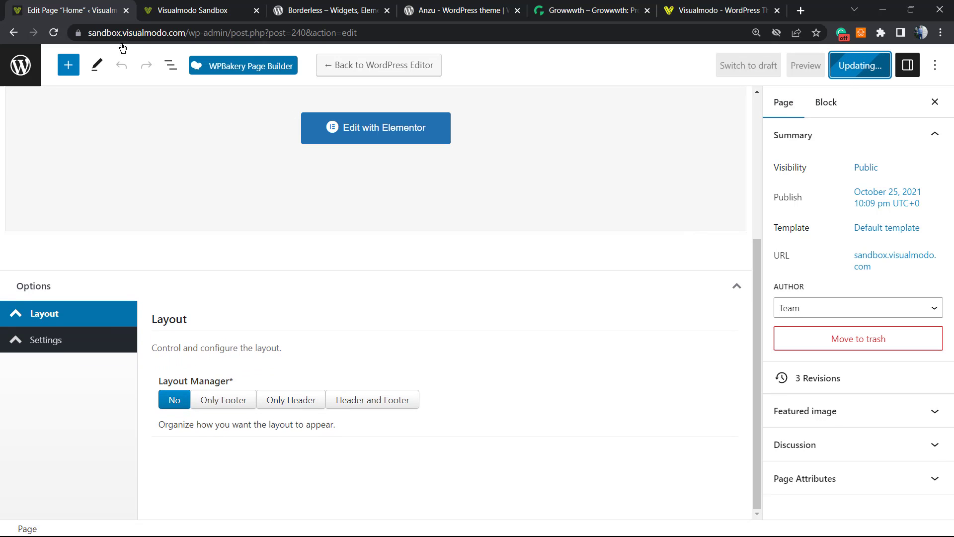
Reload the live home page with F5 and scroll back to the top
click(142, 5)
scroll(249, 160, up, 5)
scroll(258, 229, down, 6)
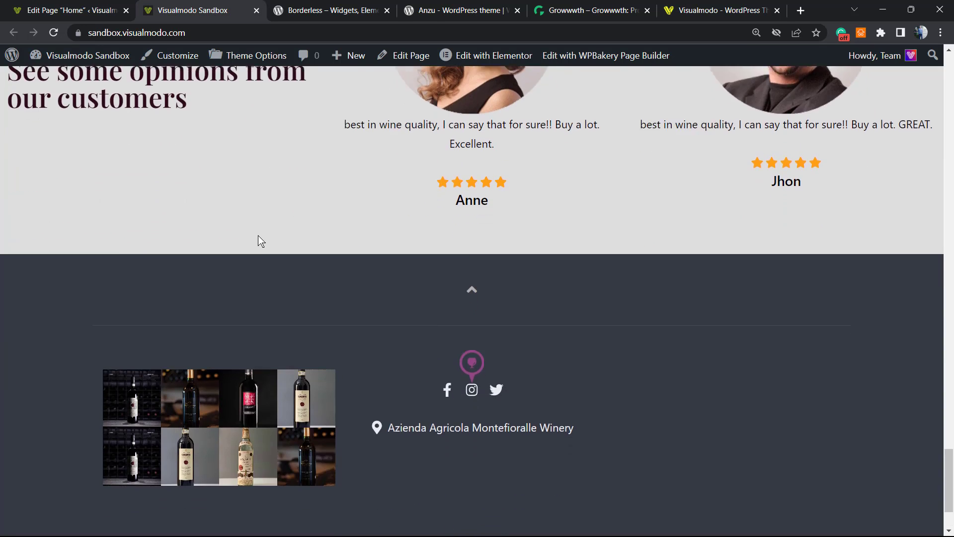
key(F5)
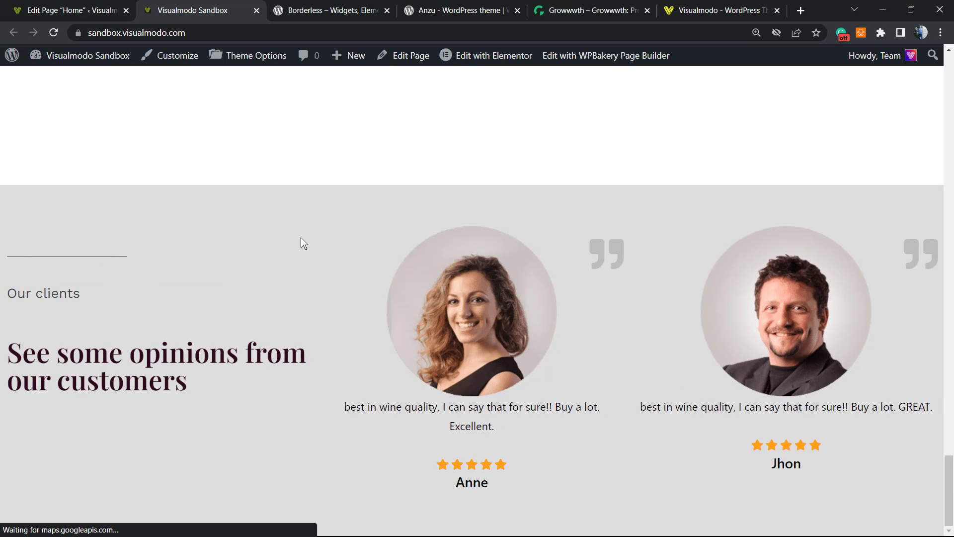
scroll(343, 358, up, 15)
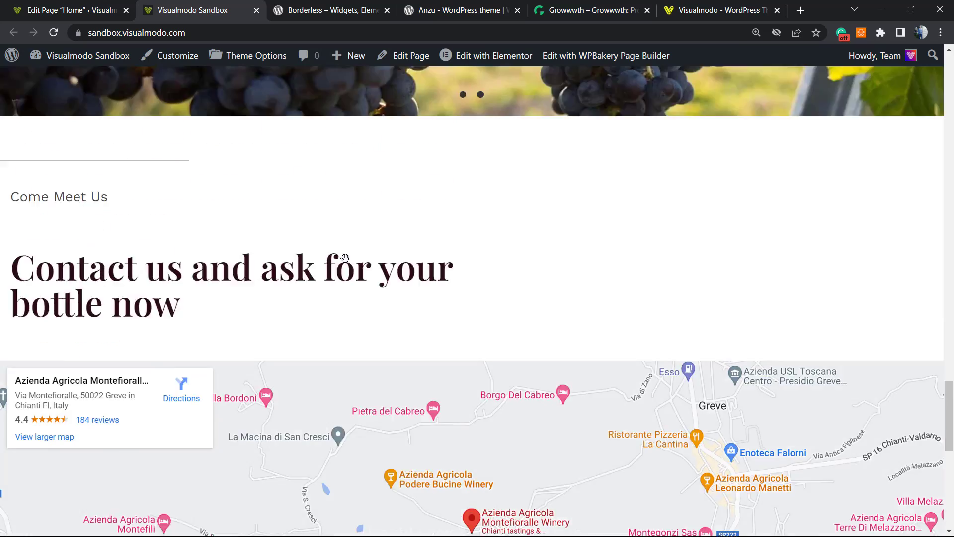
scroll(338, 240, up, 10)
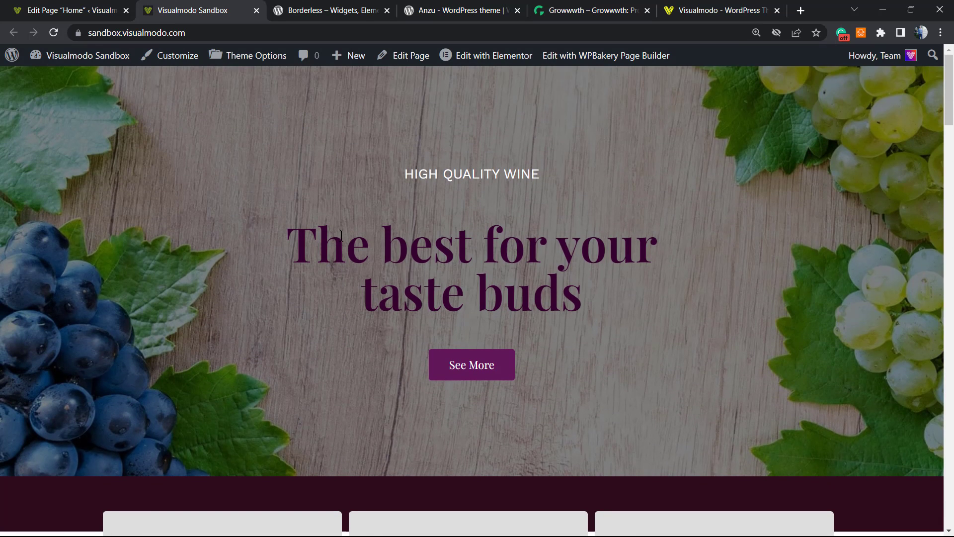
Set the Home page's Layout Manager back to Header and Footer and update
click(22, 5)
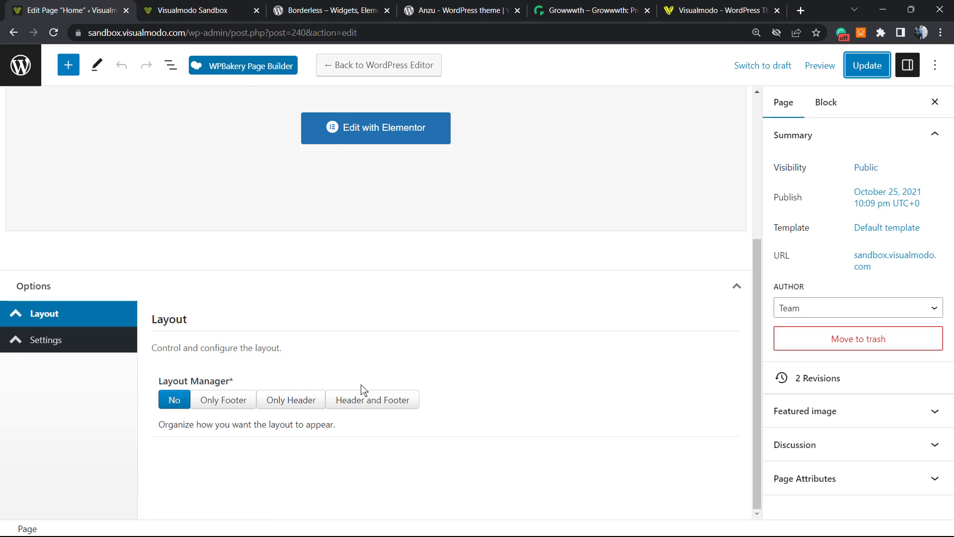
click(375, 401)
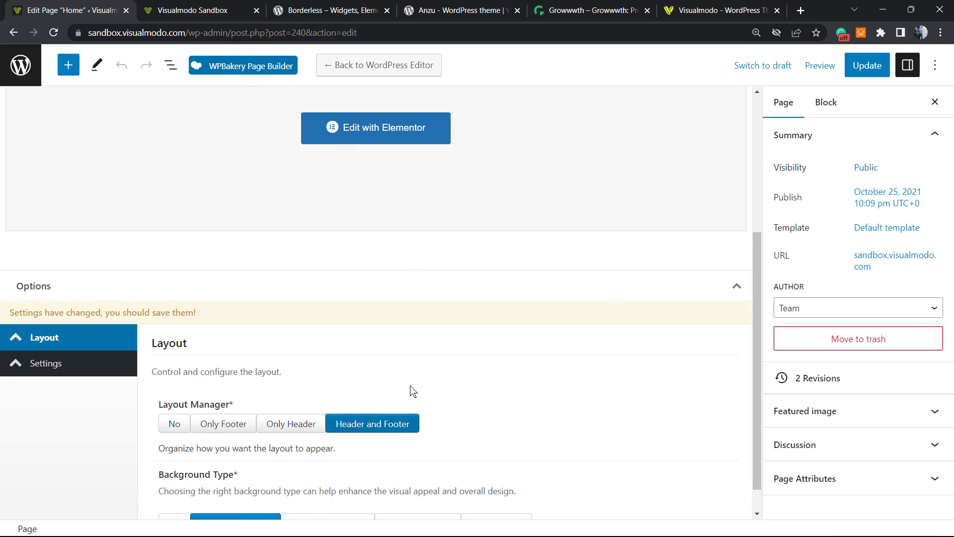
click(884, 65)
Go from the editor to the admin Posts list
scroll(381, 256, down, 4)
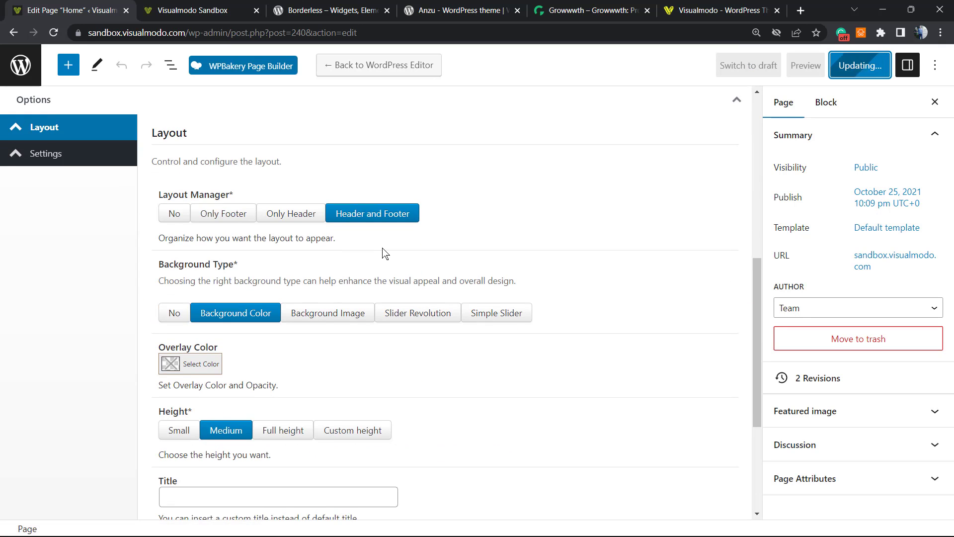
scroll(382, 255, up, 10)
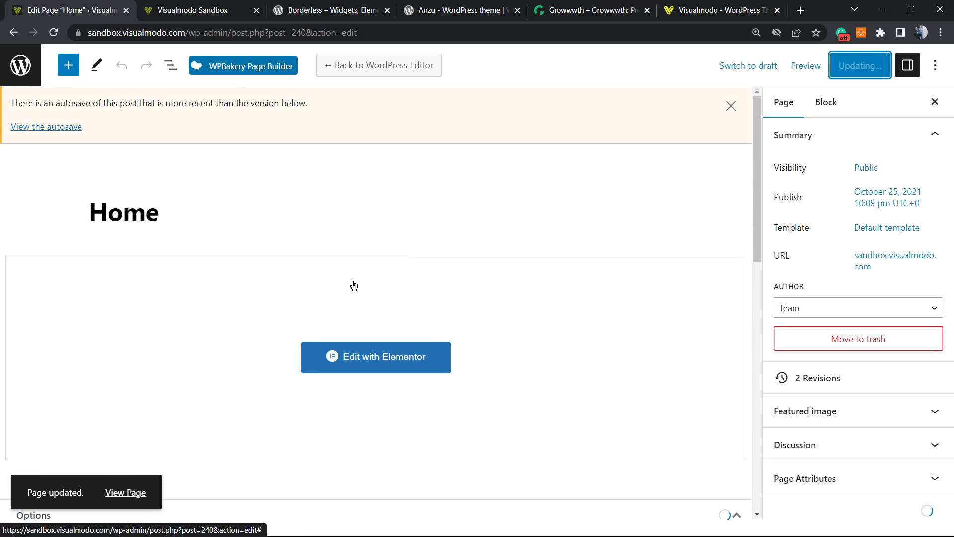
click(18, 72)
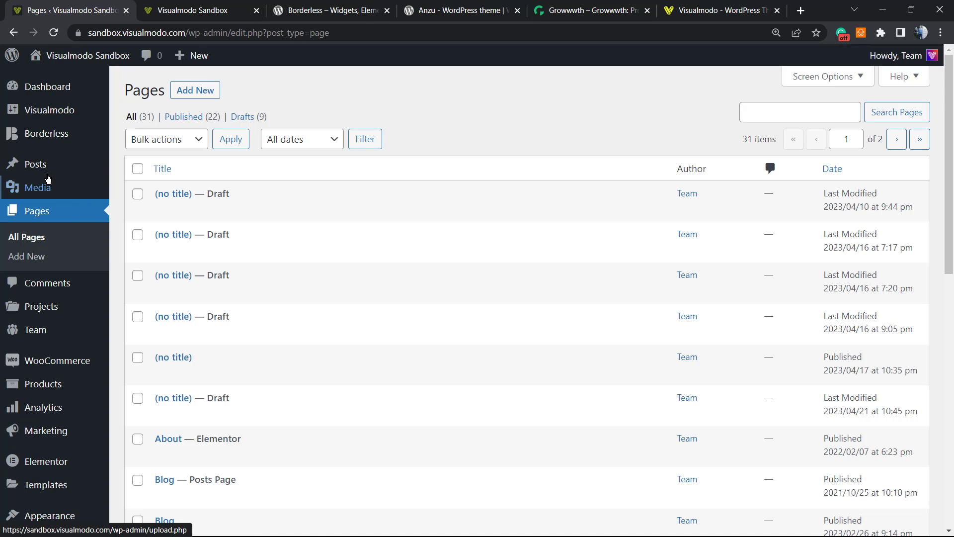
click(47, 169)
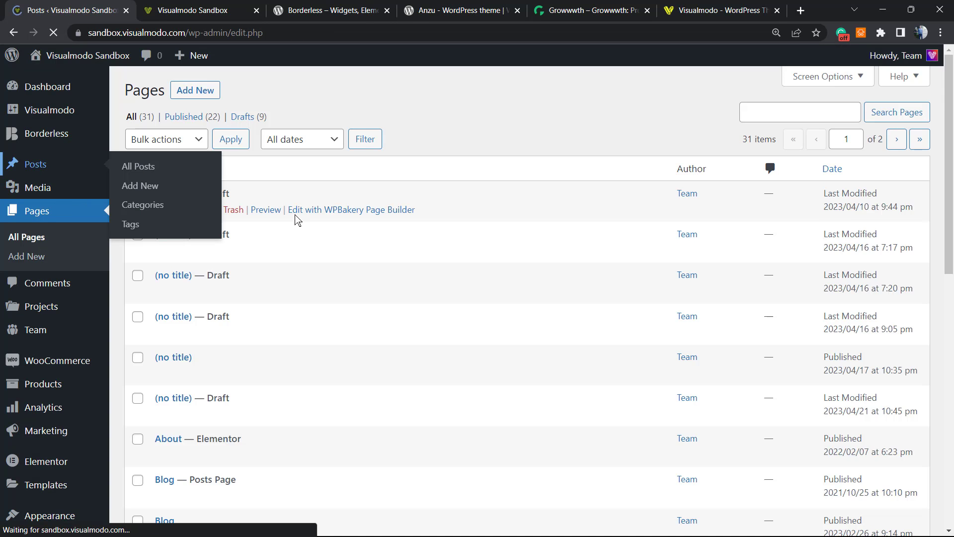
Open the post 'How to Easily Add Bullet Points & Numbered Lists in WordPress' in a new tab and inspect its blue header
right_click(258, 224)
click(280, 238)
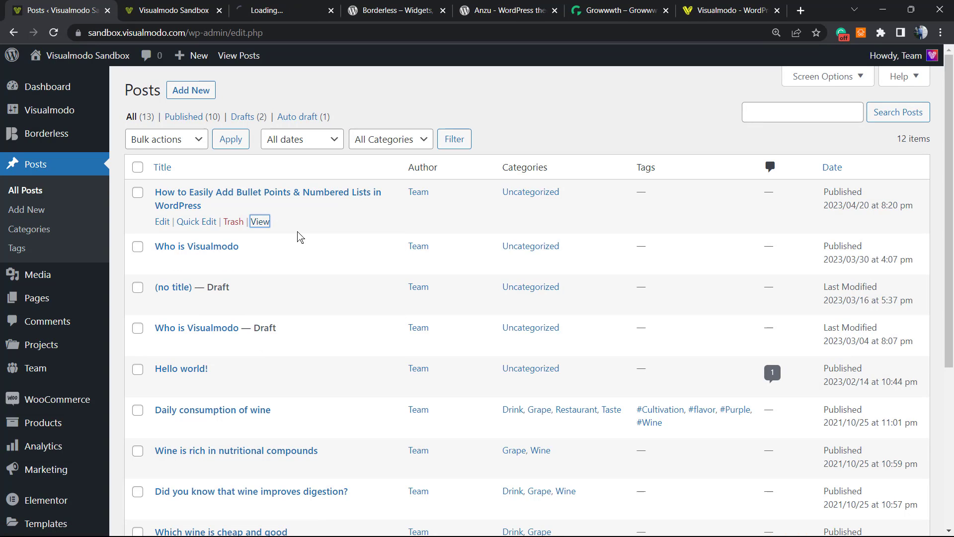
click(214, 10)
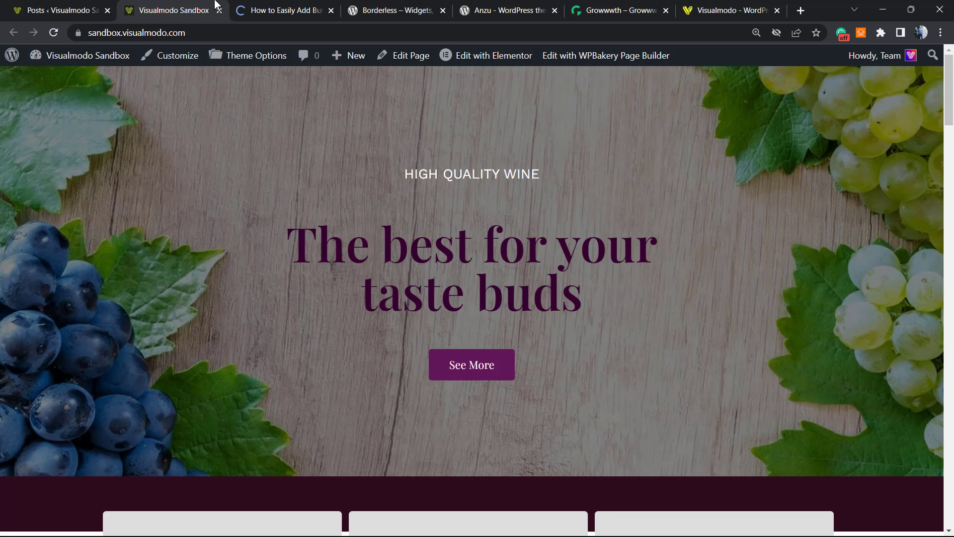
click(282, 10)
drag(793, 340, 187, 251)
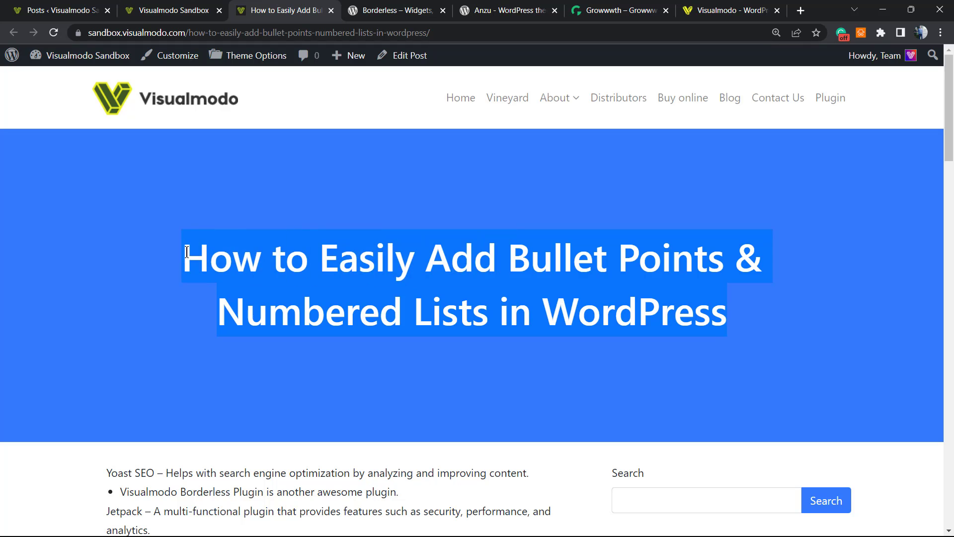
click(209, 217)
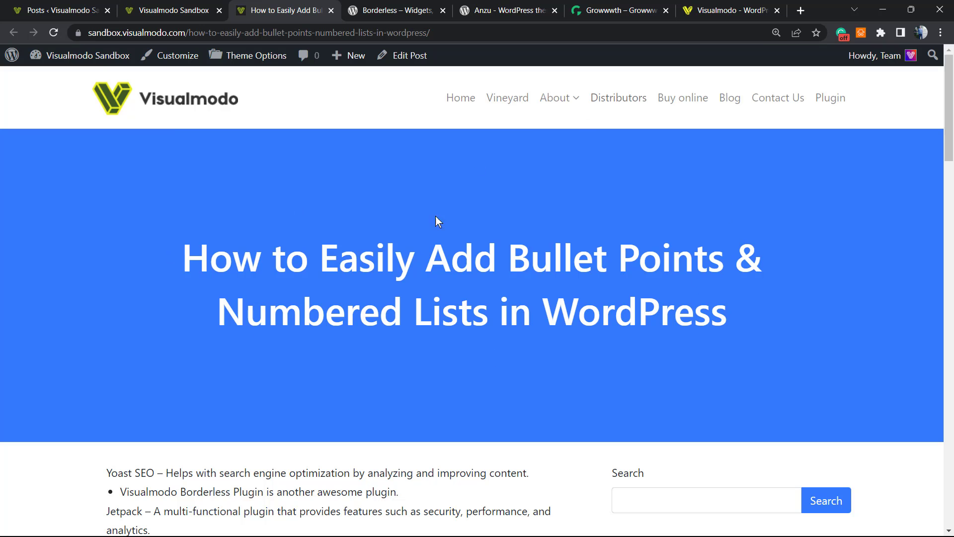
Edit the bullet-points post, set Options > Layout Background Type to No, and update it
click(69, 5)
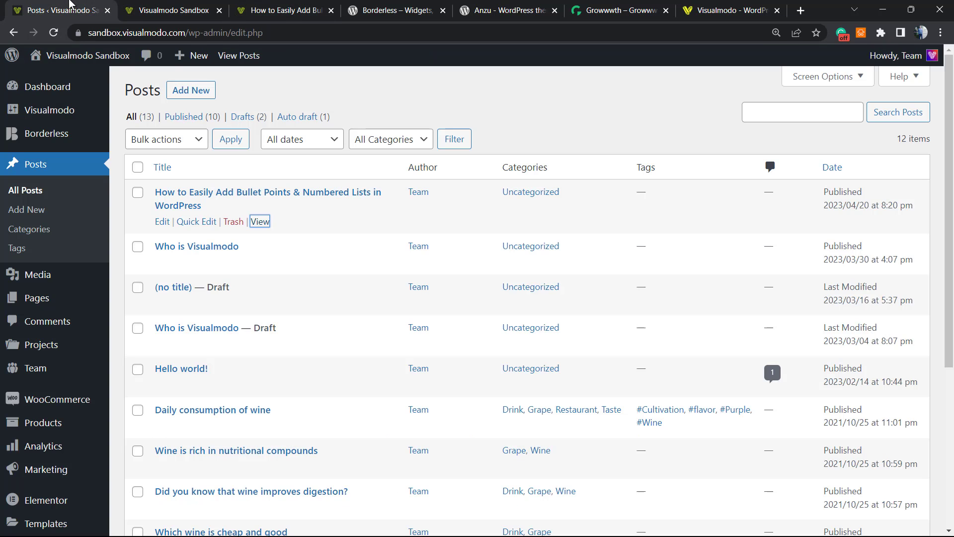
click(224, 198)
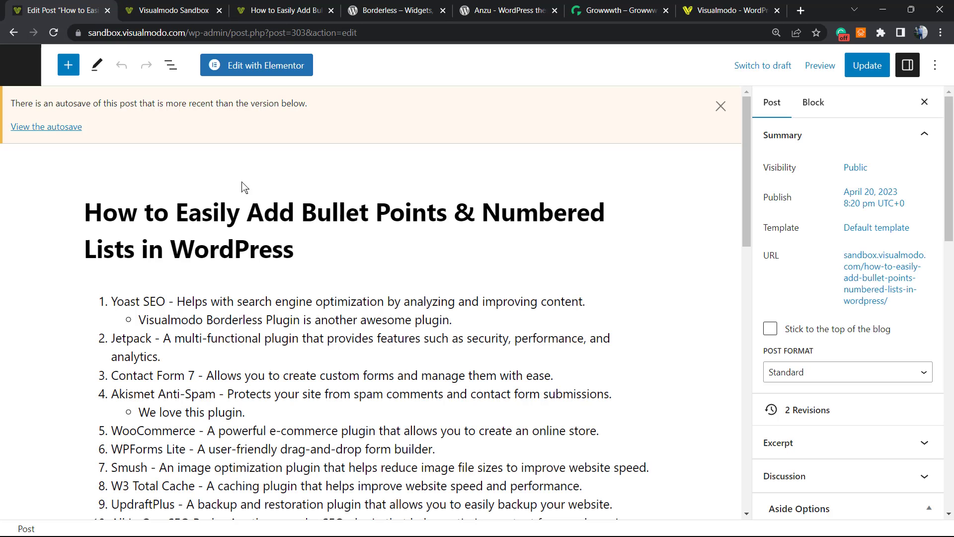
scroll(338, 247, down, 6)
scroll(337, 246, down, 5)
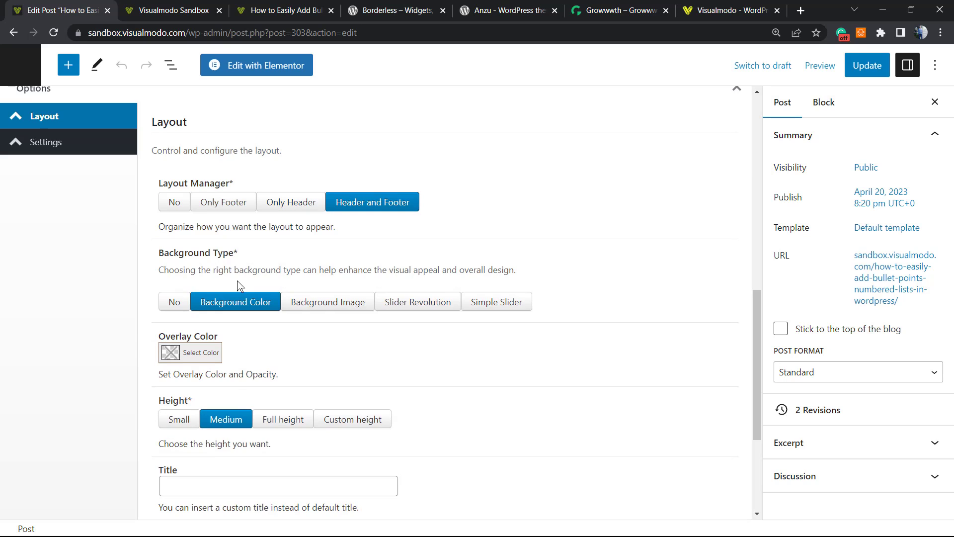
scroll(235, 279, up, 5)
scroll(235, 279, down, 4)
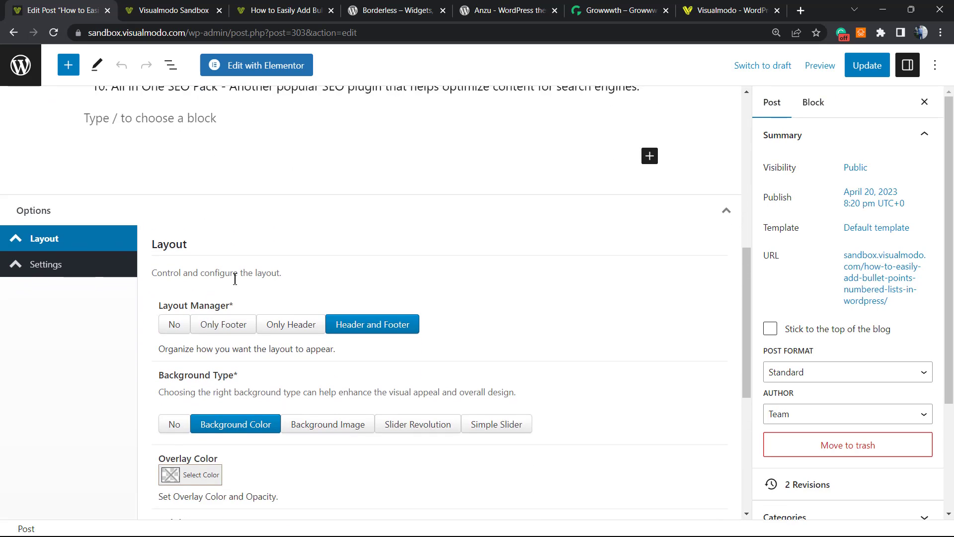
scroll(229, 284, down, 1)
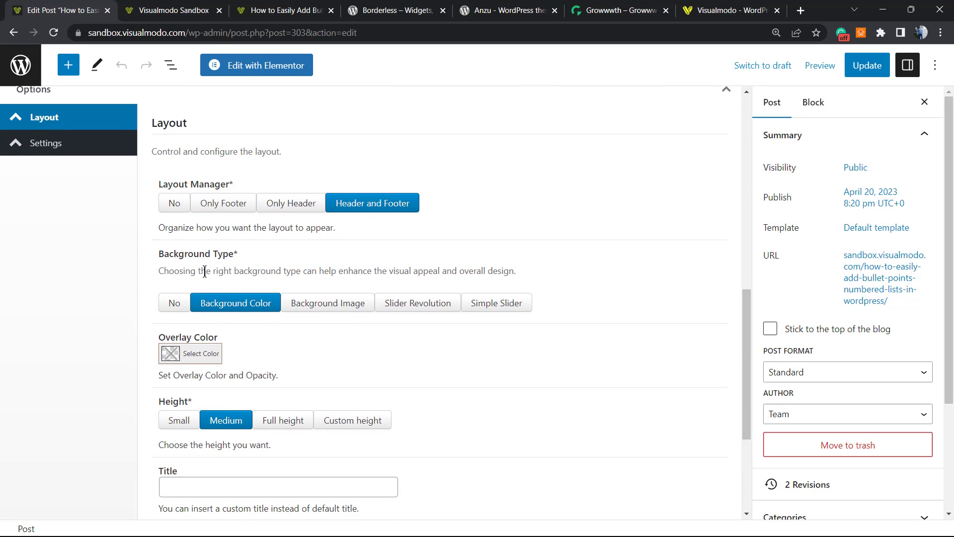
triple_click(168, 250)
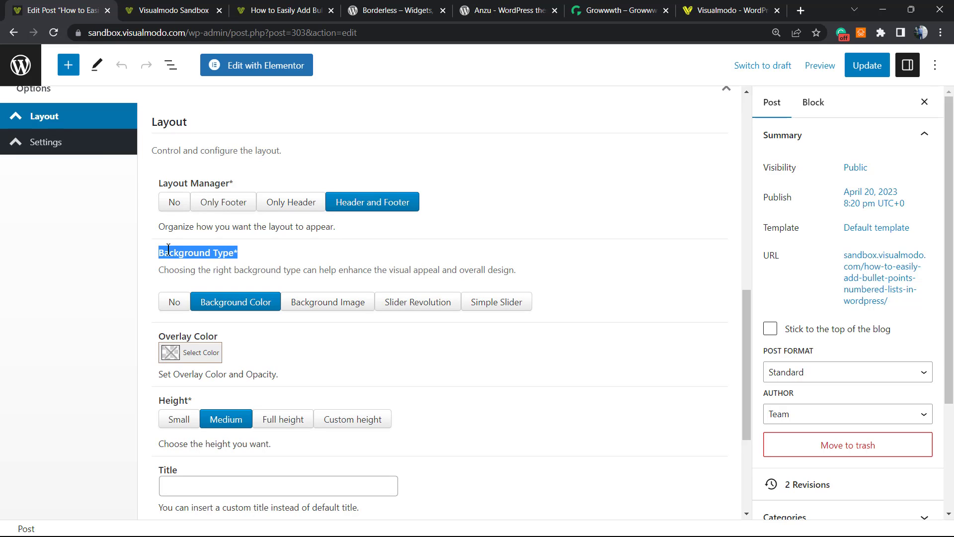
click(178, 304)
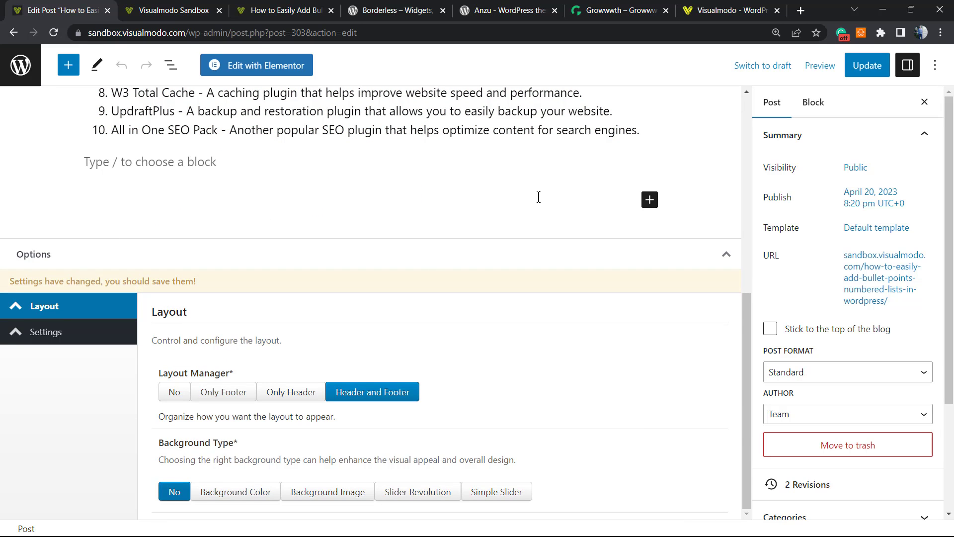
click(867, 66)
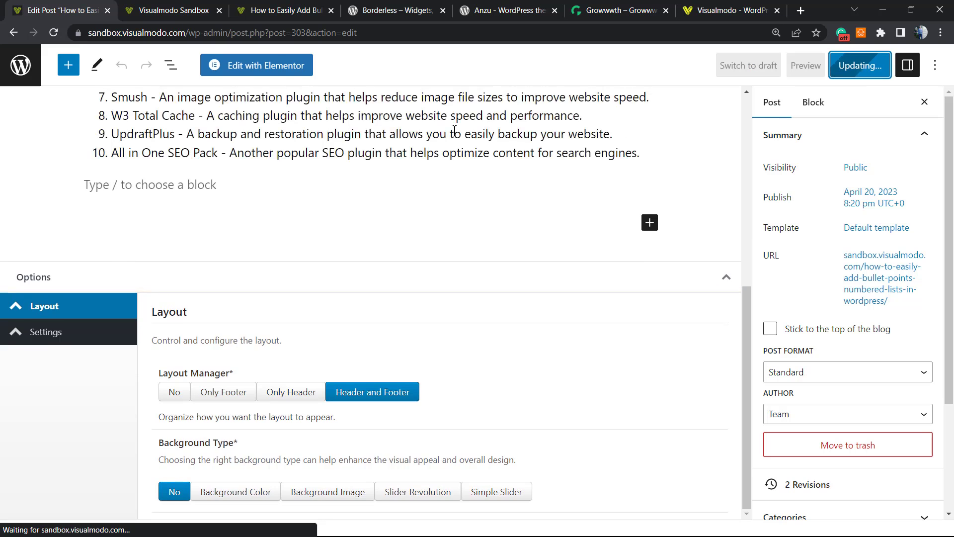
View the updated post without its blue header, then switch to the Borderless plugin page
click(193, 6)
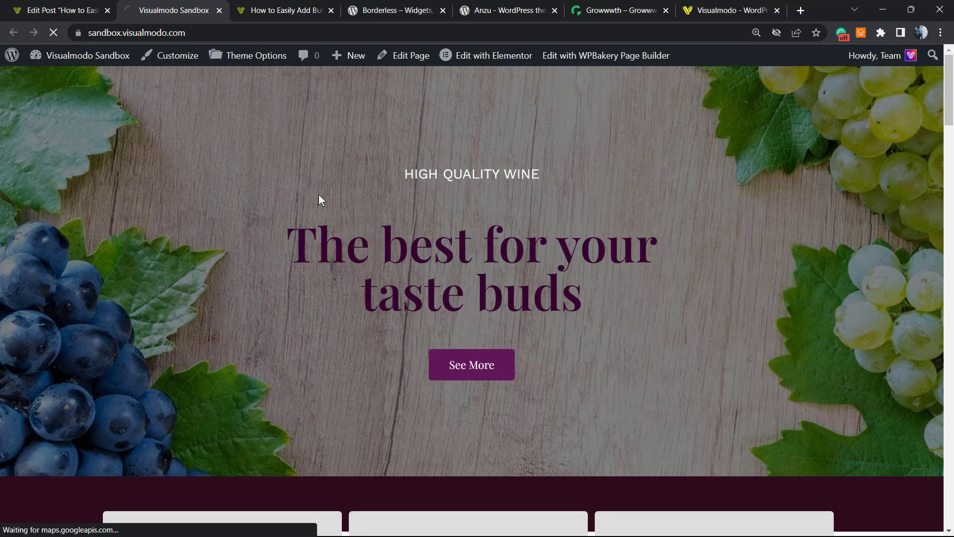
click(318, 9)
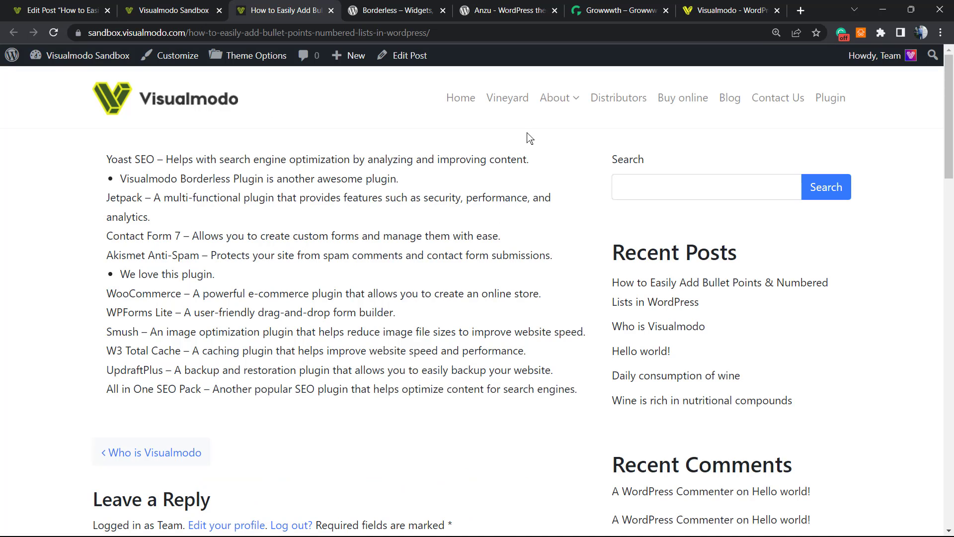
drag(183, 197, 438, 350)
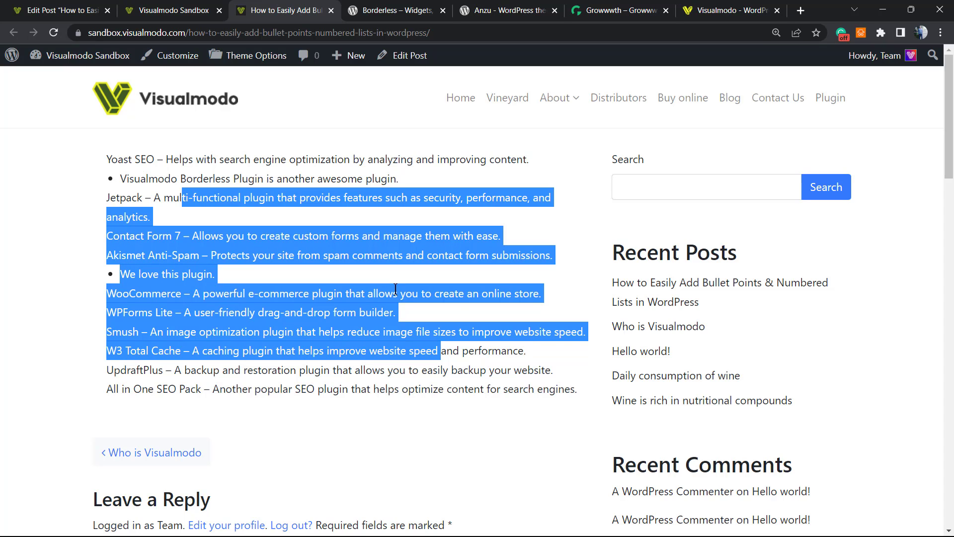
click(397, 10)
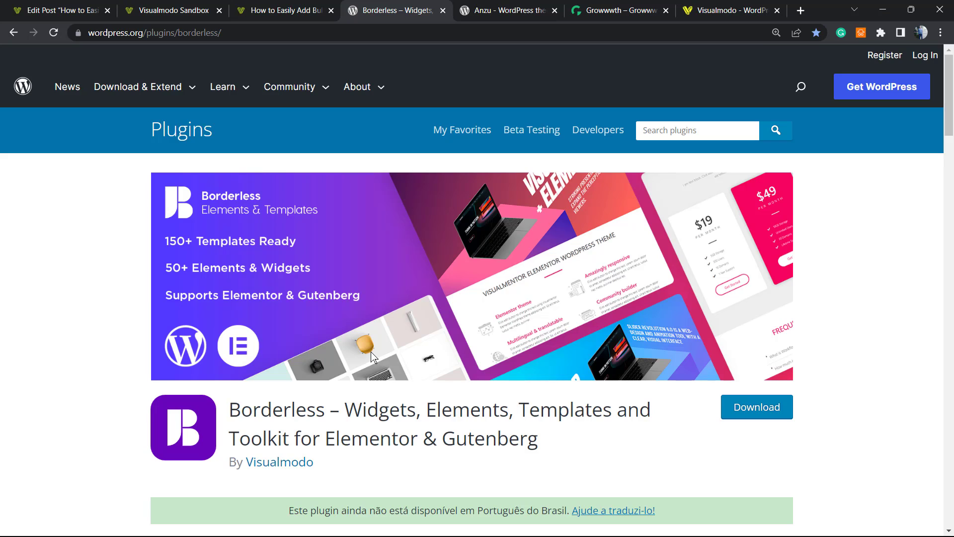
View the WordPress.org page for the Anzu theme by Visualmodo, version 1.1.5
click(512, 8)
scroll(433, 300, down, 2)
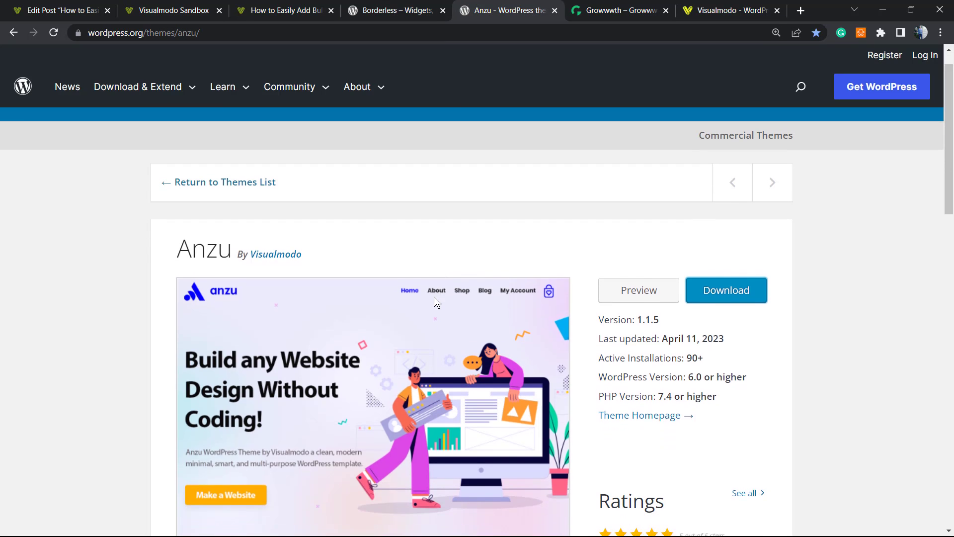
scroll(434, 301, up, 2)
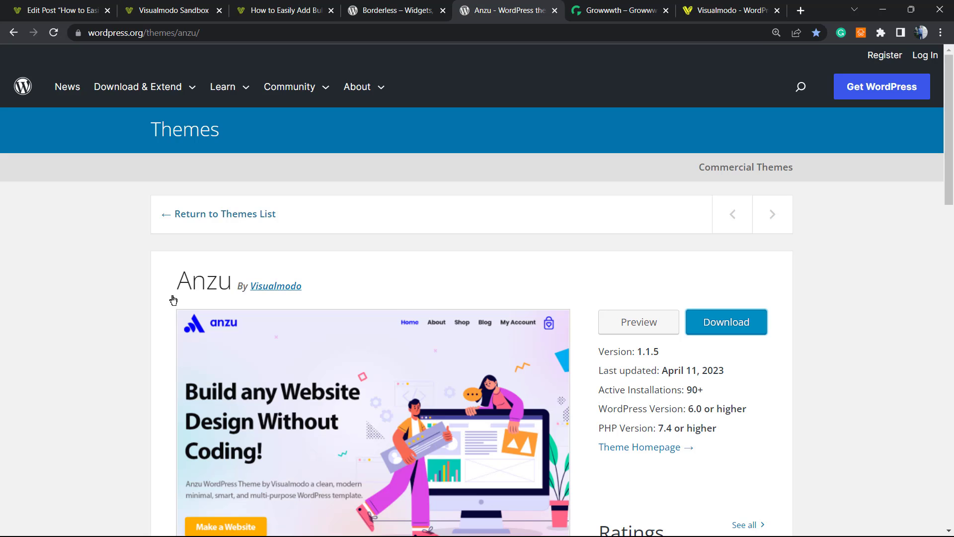
triple_click(197, 286)
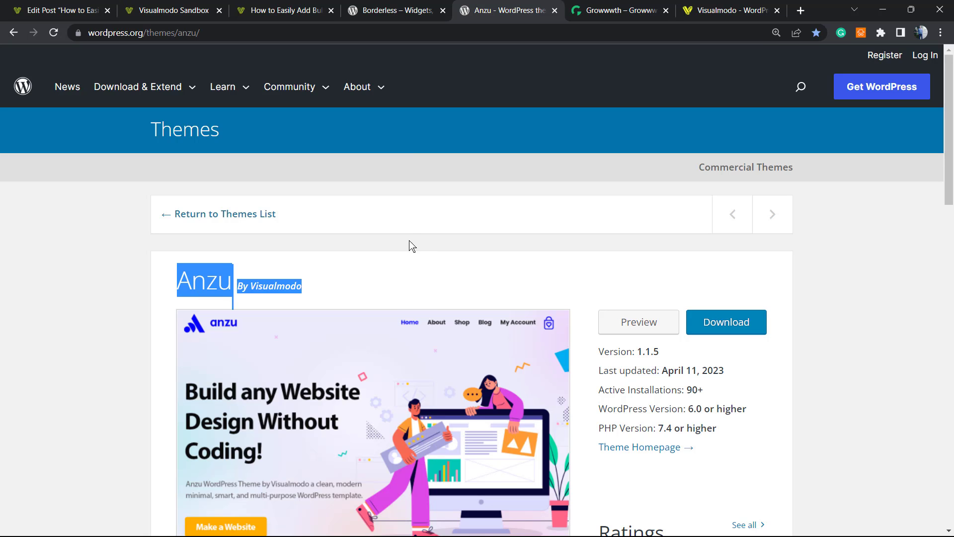
Browse the Growwwth homepage's partner sites, such as Visualmodo, Freelance Writing Jobs and Girikon
click(601, 10)
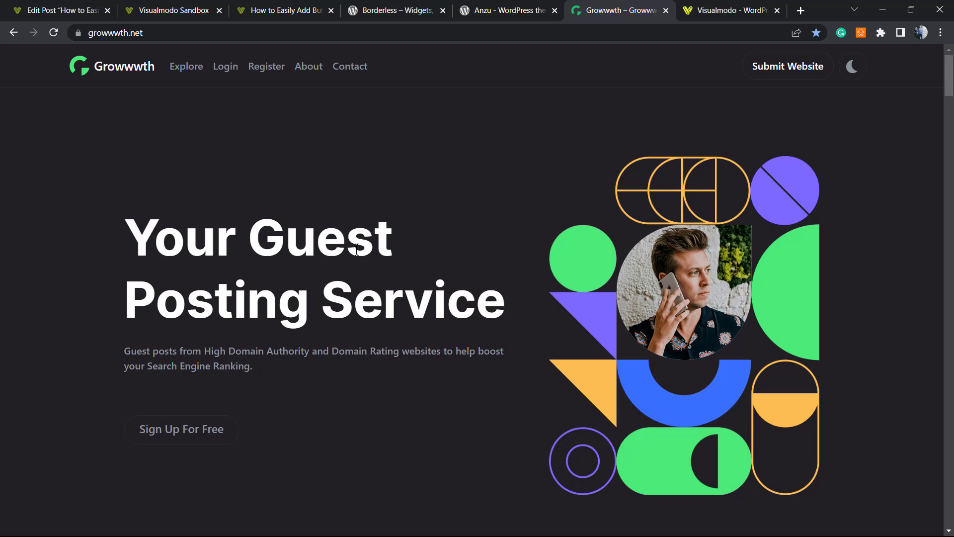
scroll(357, 250, down, 10)
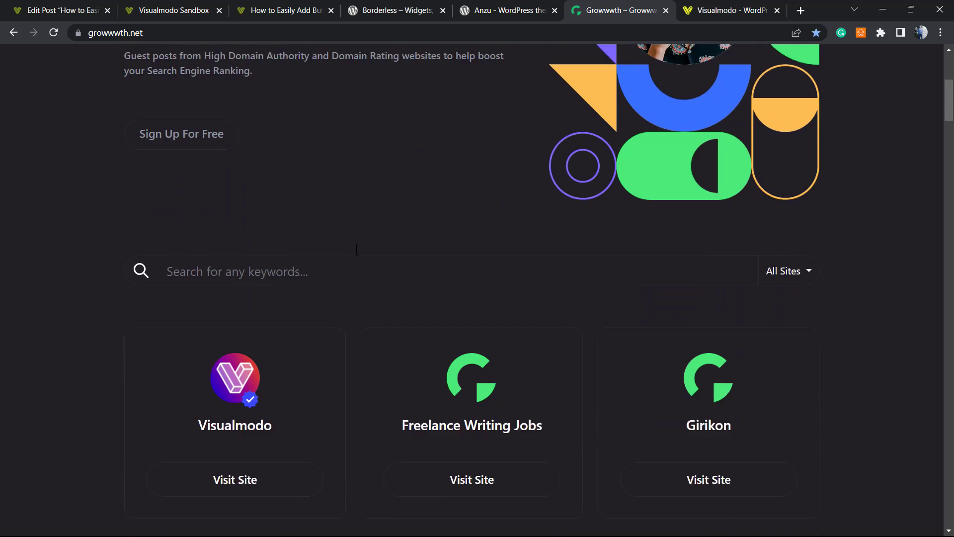
scroll(356, 249, down, 11)
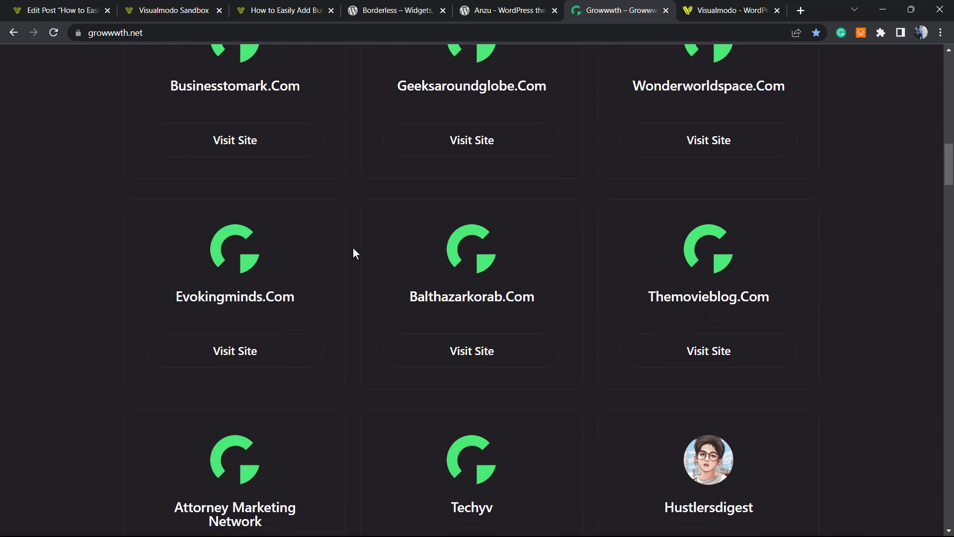
scroll(353, 248, up, 20)
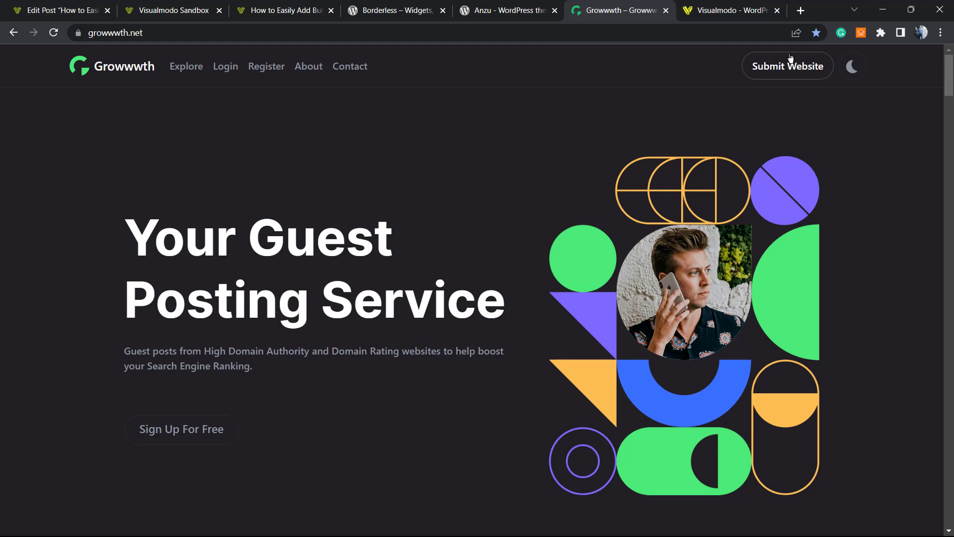
Open Visualmodo's Templates Library and scroll through templates like Winery 2, Herbal, Crossfit and Pasta
click(706, 11)
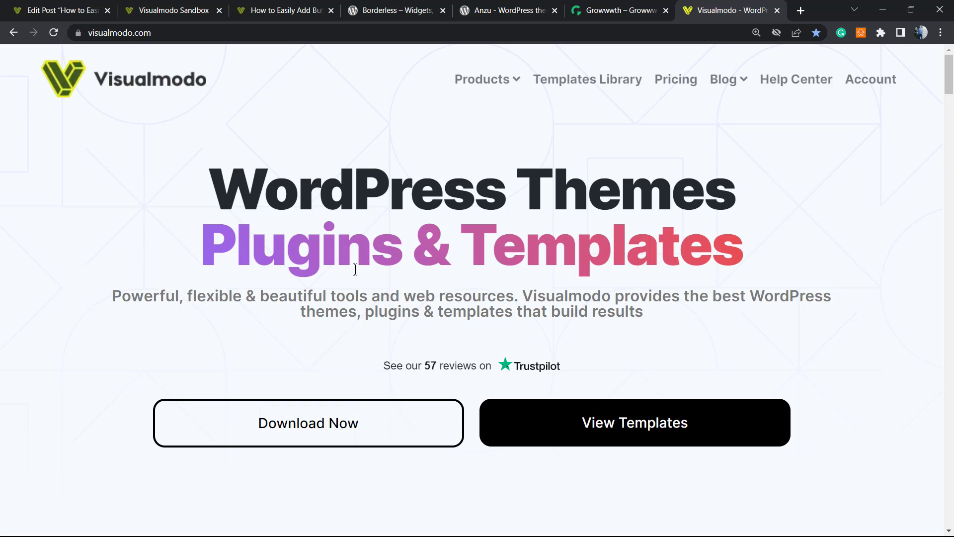
click(584, 84)
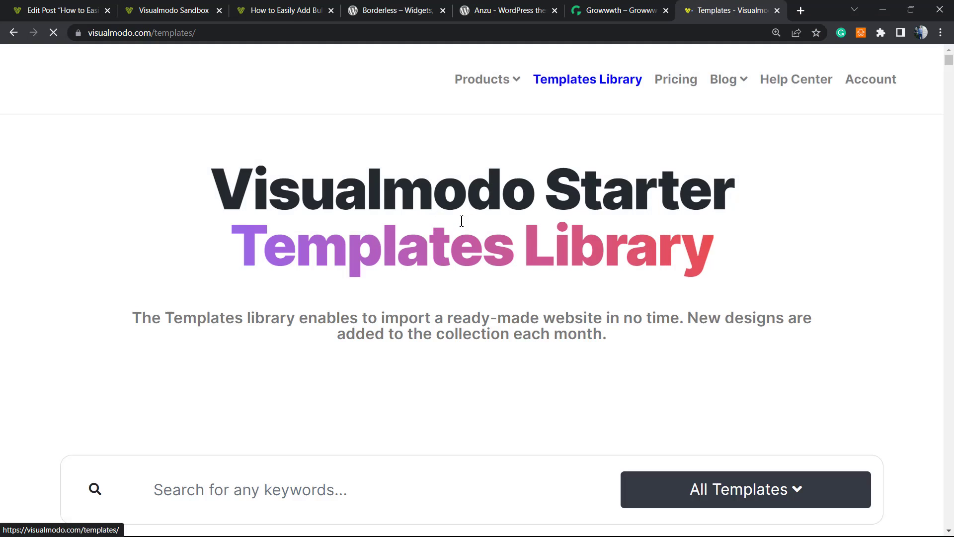
scroll(502, 239, down, 10)
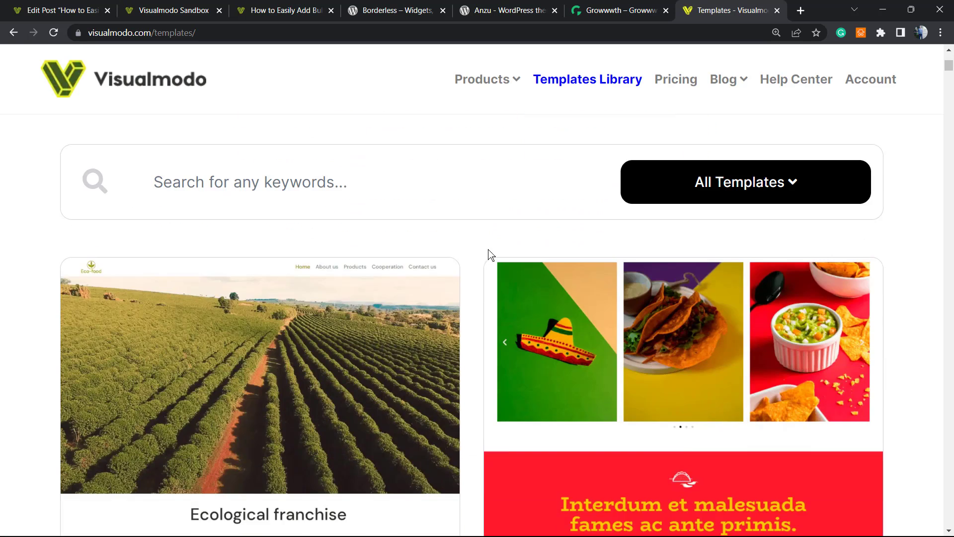
scroll(485, 260, down, 10)
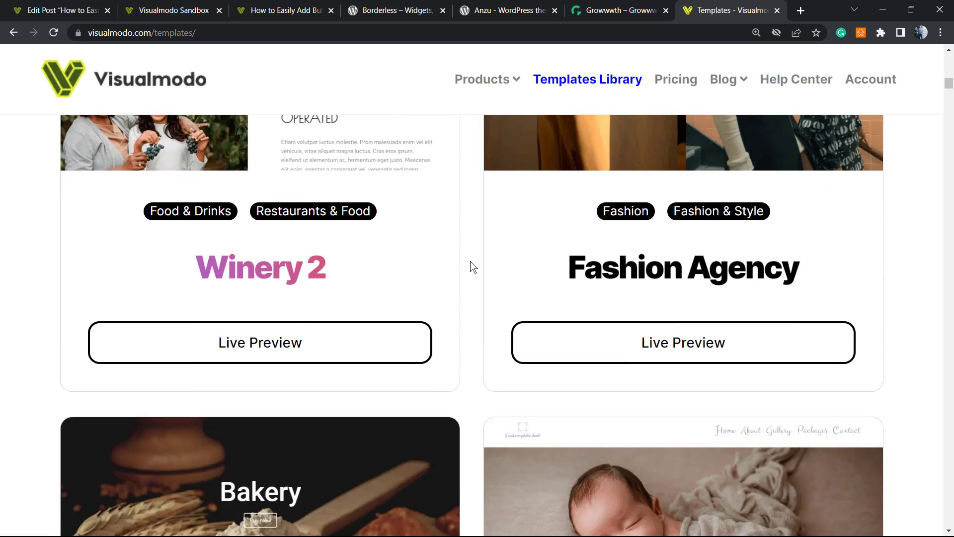
scroll(467, 262, down, 5)
scroll(470, 271, down, 15)
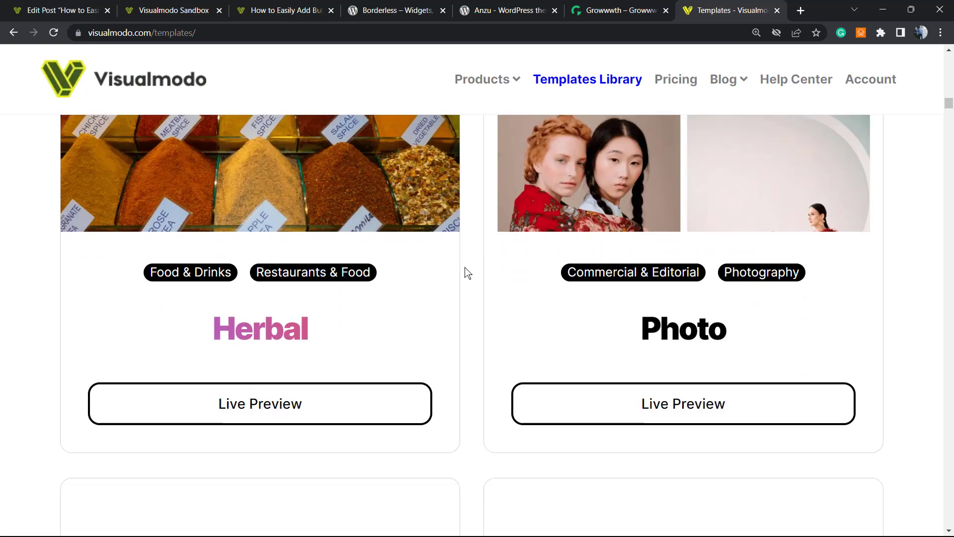
scroll(470, 280, down, 15)
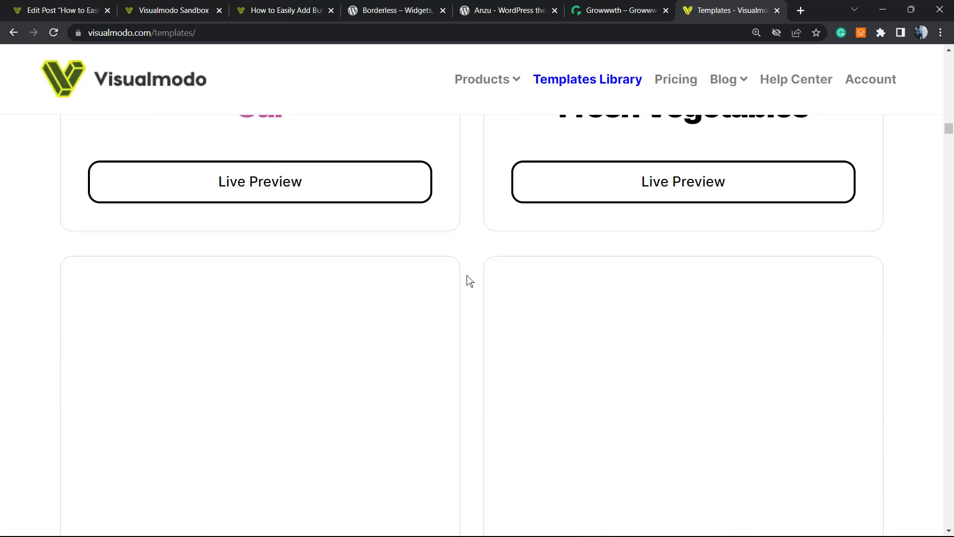
scroll(469, 281, down, 15)
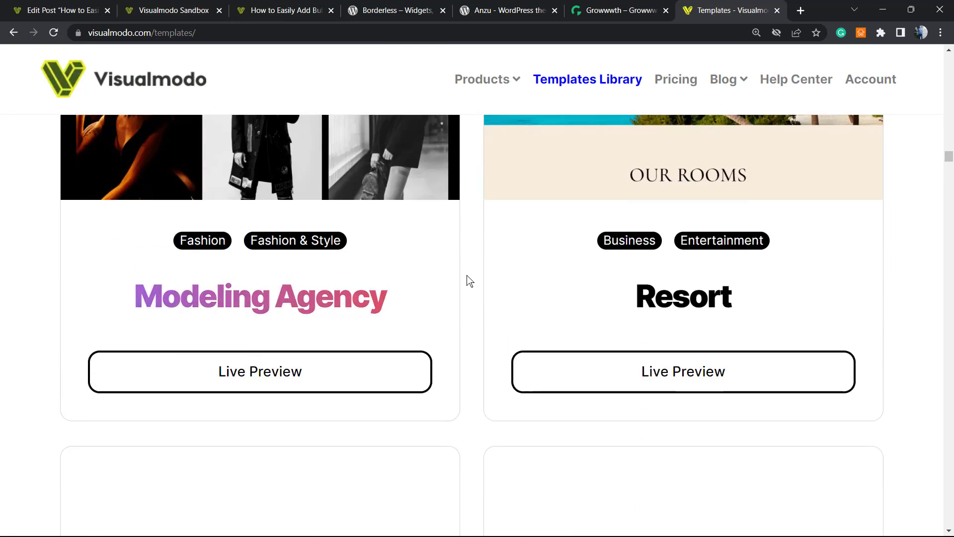
scroll(470, 280, down, 15)
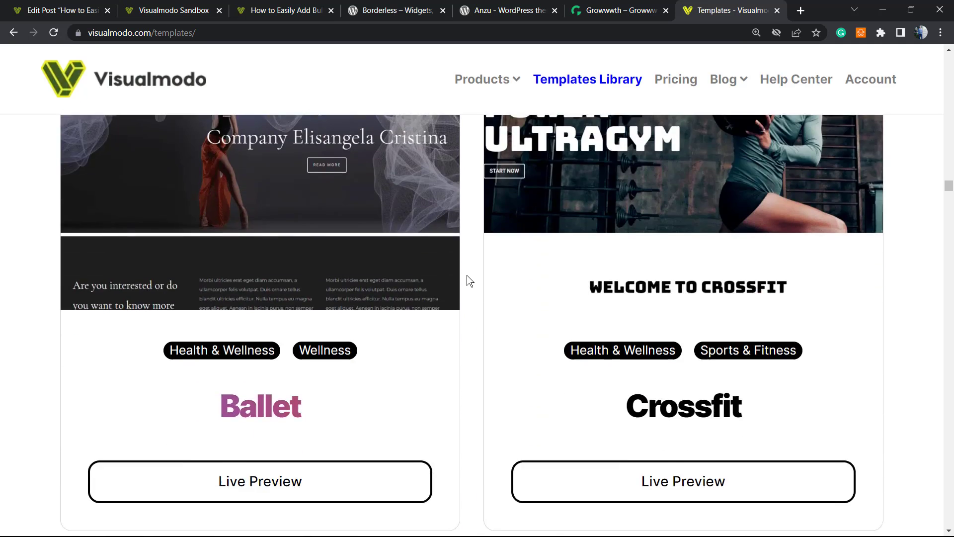
scroll(470, 280, down, 15)
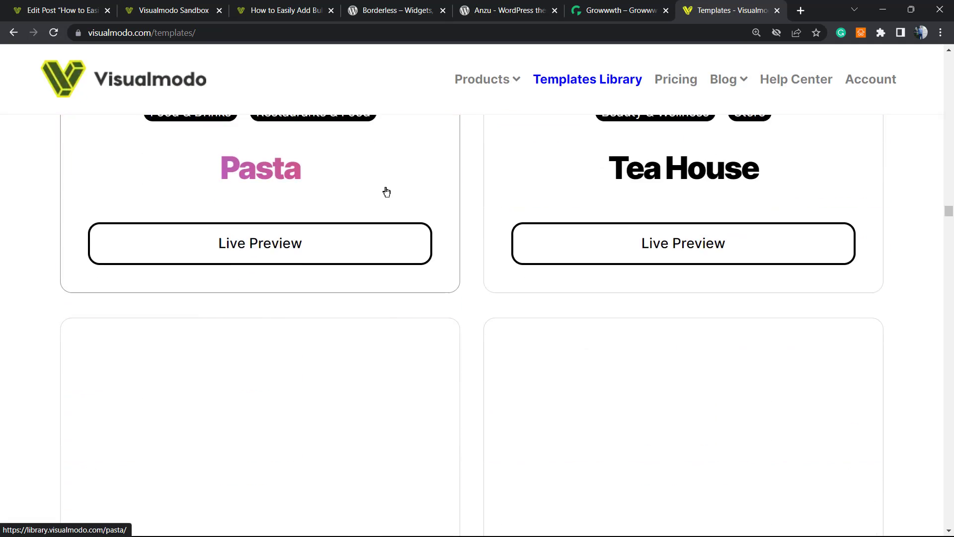